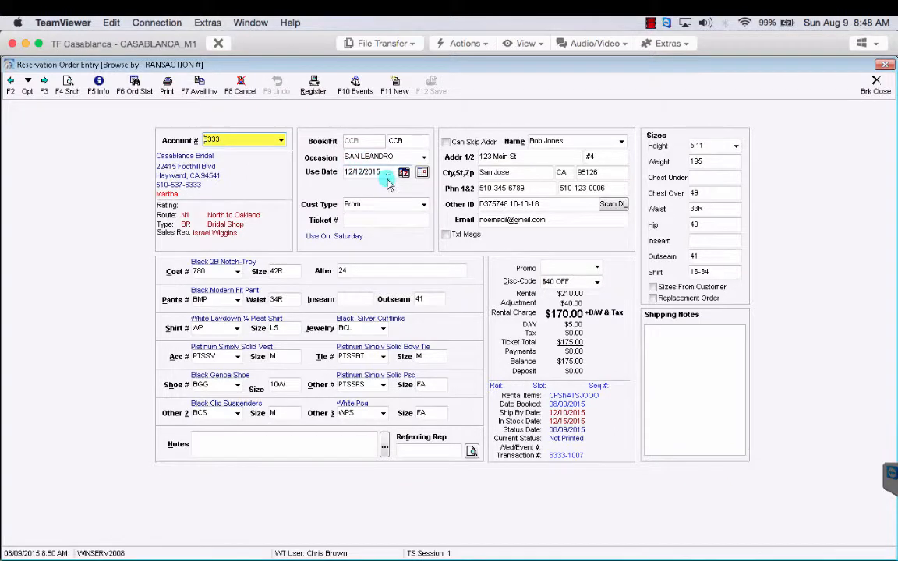
left_click(312, 90)
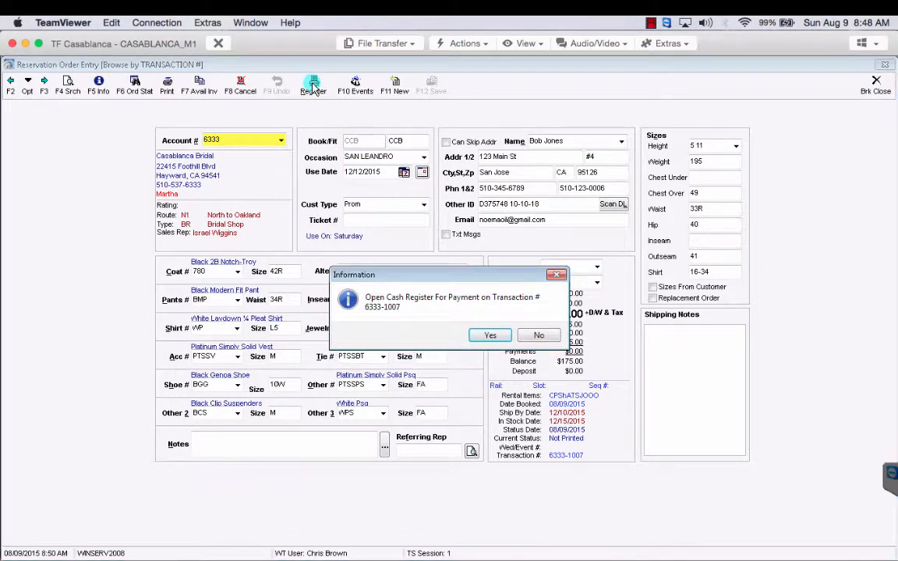
left_click(489, 335)
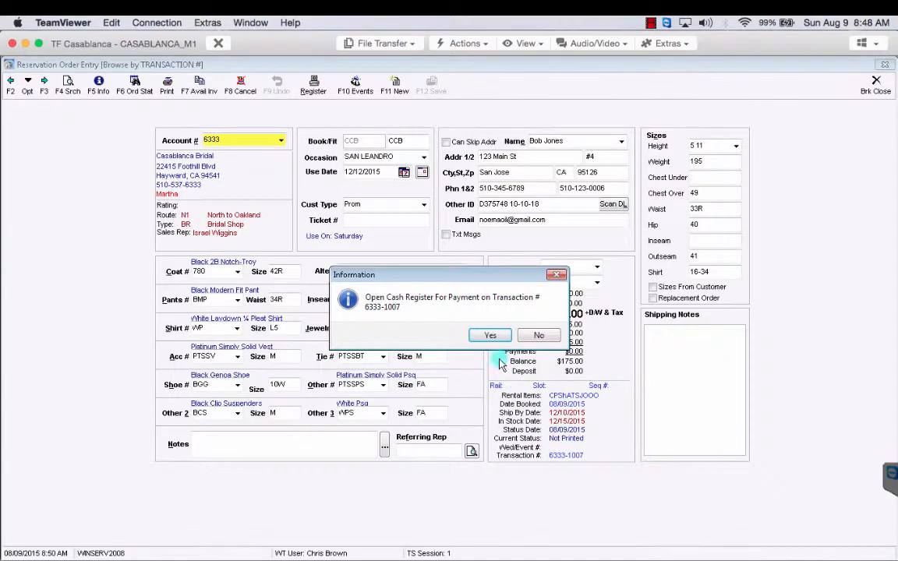
left_click(492, 335)
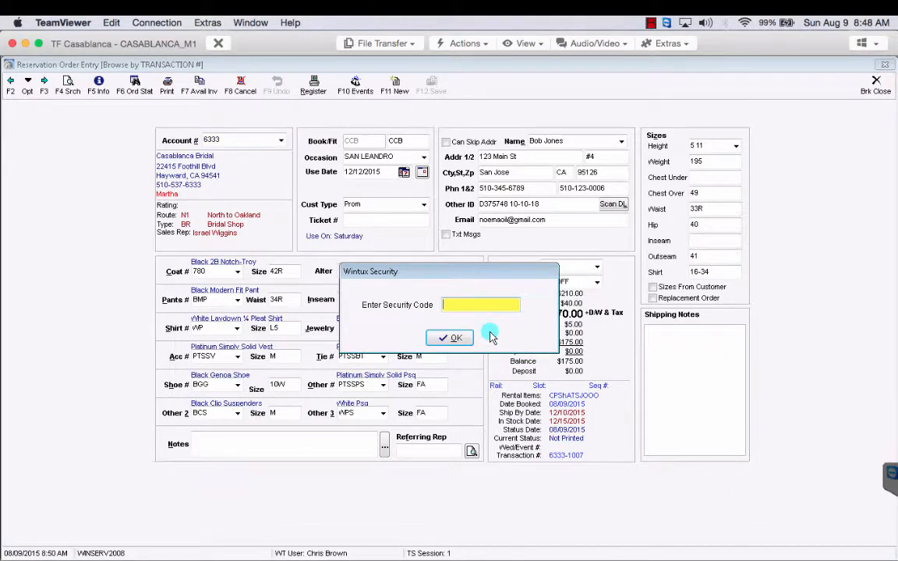
Enter the security code to open the Cash Register with $175.00 due
type("*****")
key("Return")
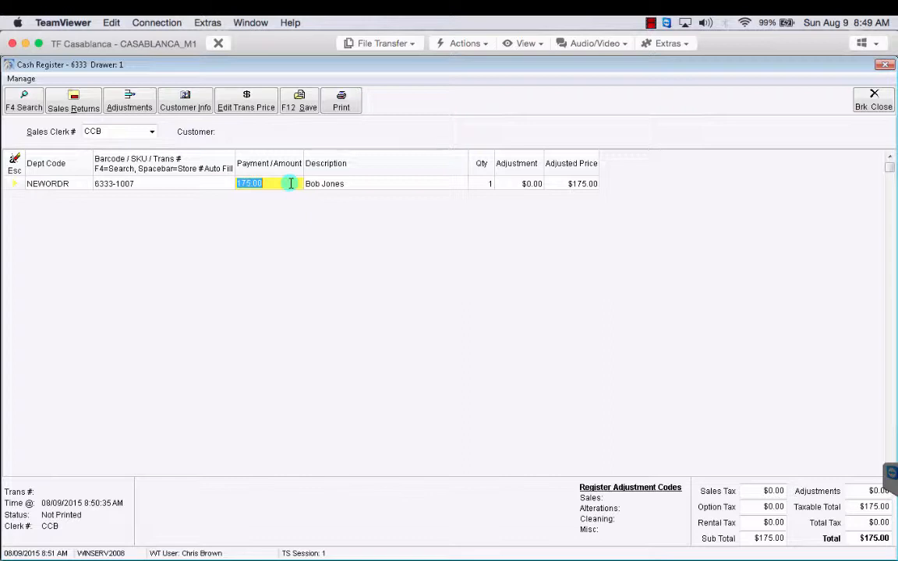
Overwrite the 175.00 payment amount with 40.00
left_click(280, 183)
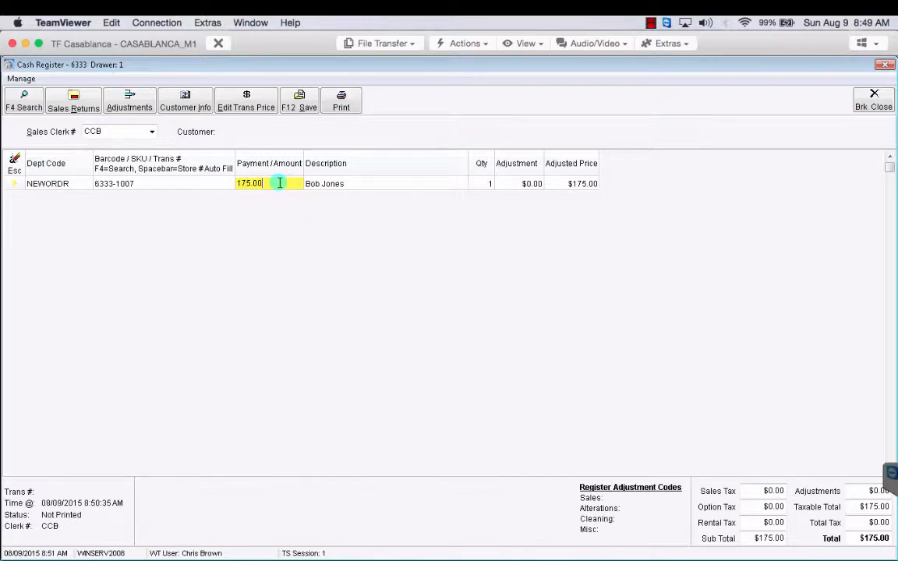
left_click_drag(279, 183, 226, 182)
type("40")
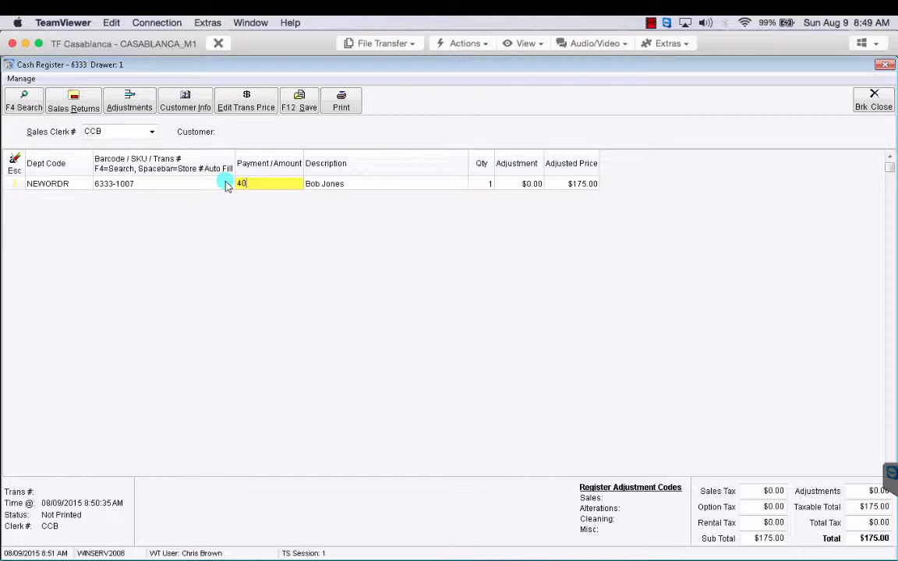
type(".00")
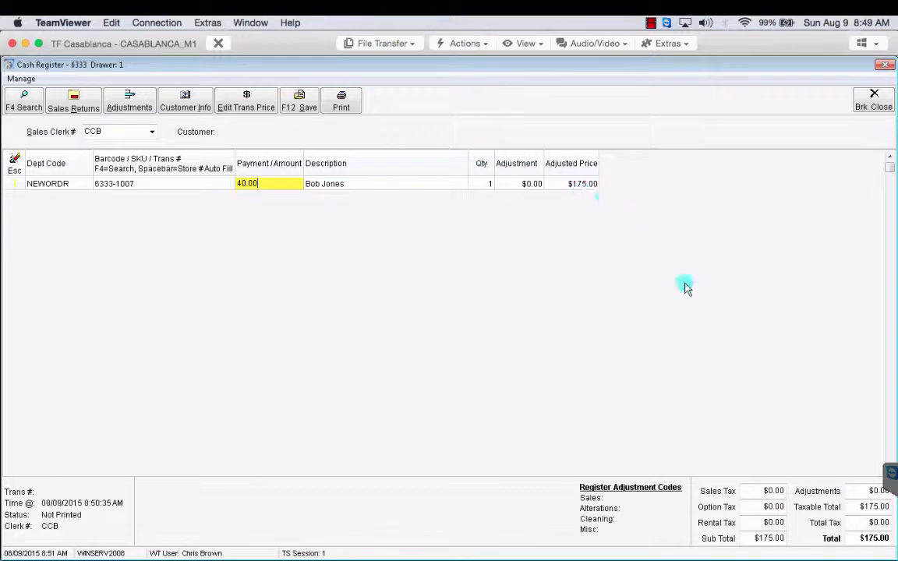
Save the $40.00 payment line and set the Amount Tendered payment type to CASH
left_click(304, 107)
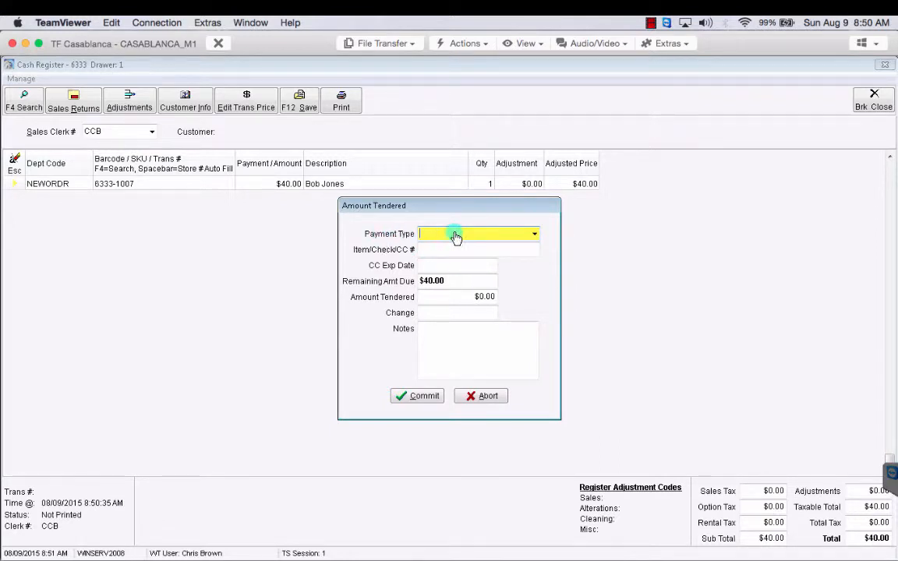
left_click(534, 235)
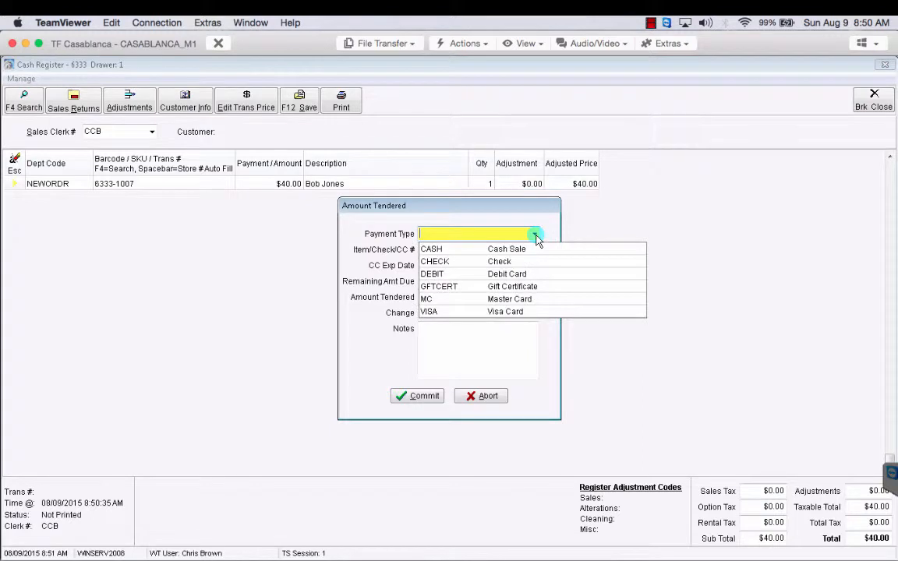
left_click(476, 249)
left_click(476, 249)
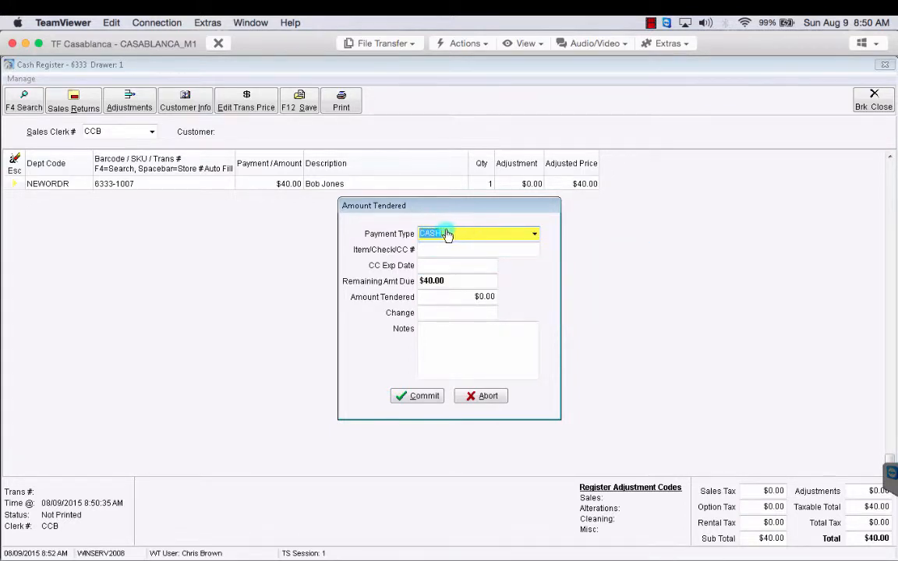
left_click(454, 234)
left_click(455, 235)
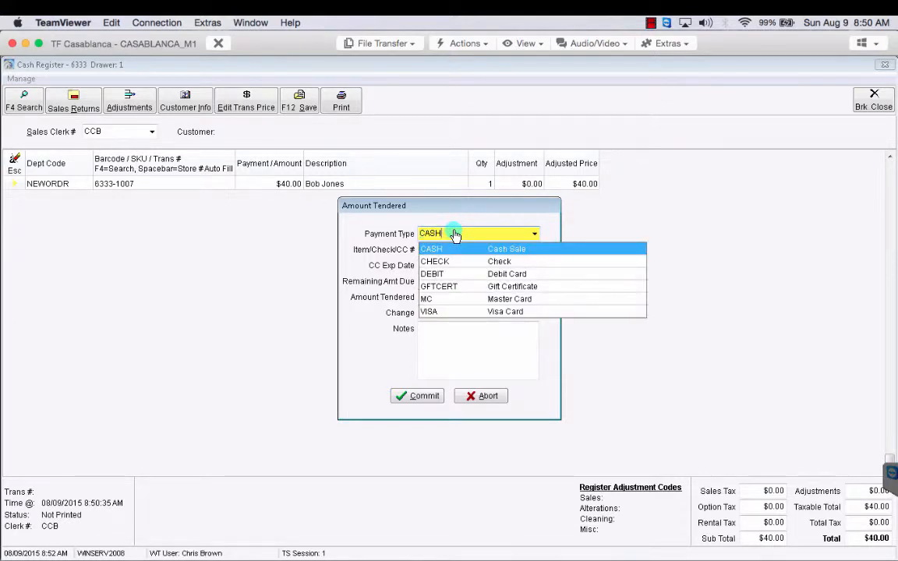
key("BackSpace")
key("BackSpace")
key("BackSpace")
key("BackSpace")
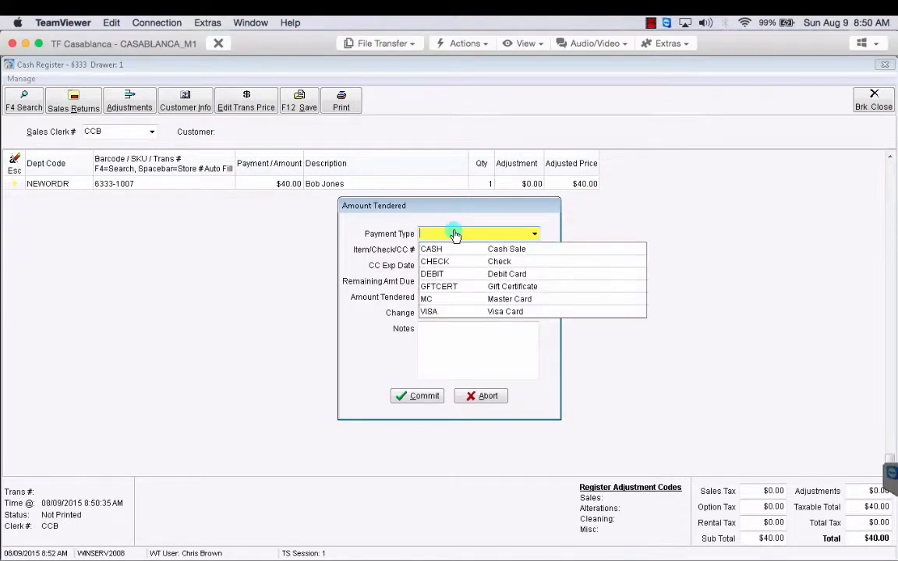
left_click(643, 206)
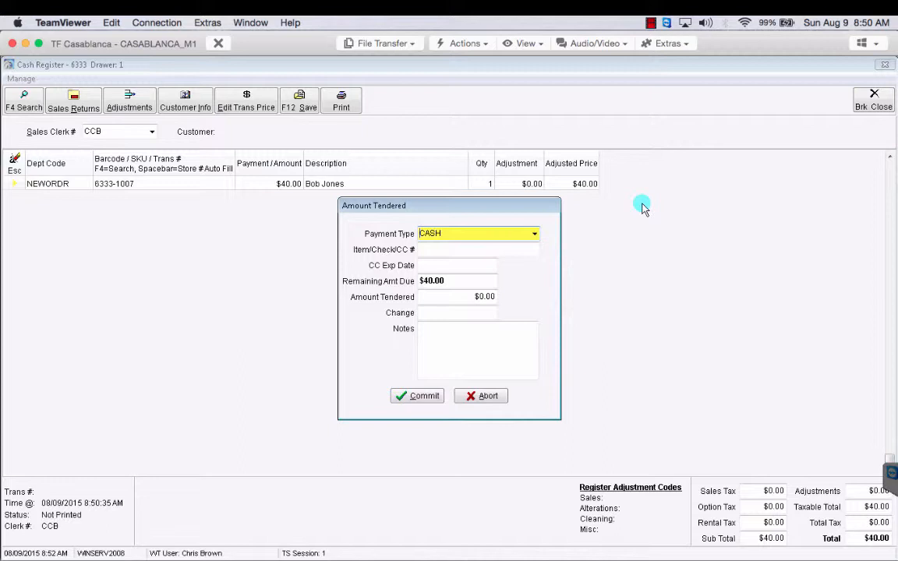
left_click(476, 234)
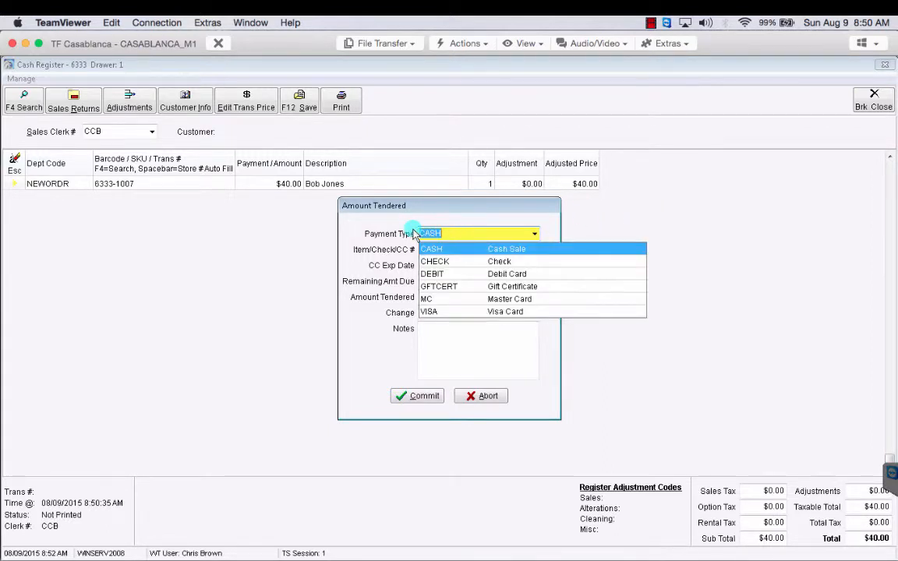
left_click(279, 231)
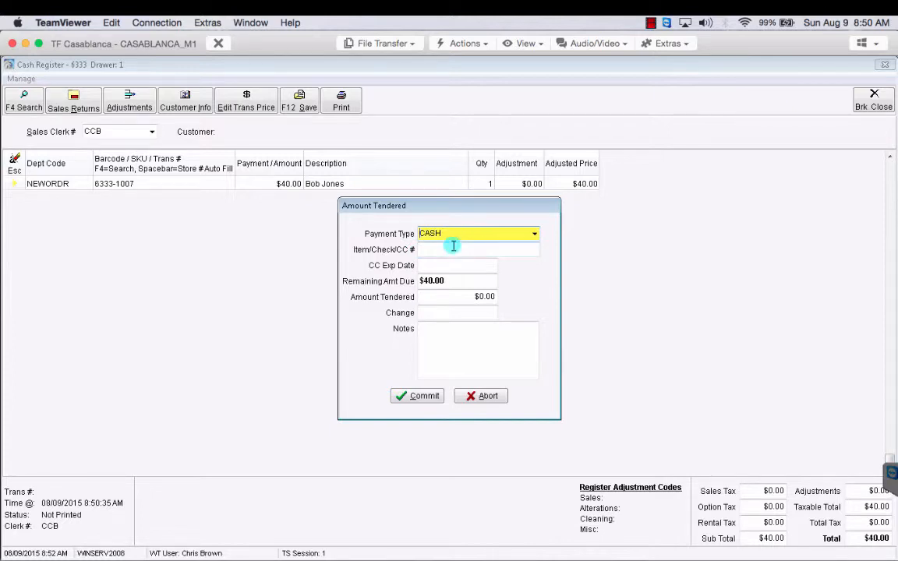
key("Tab")
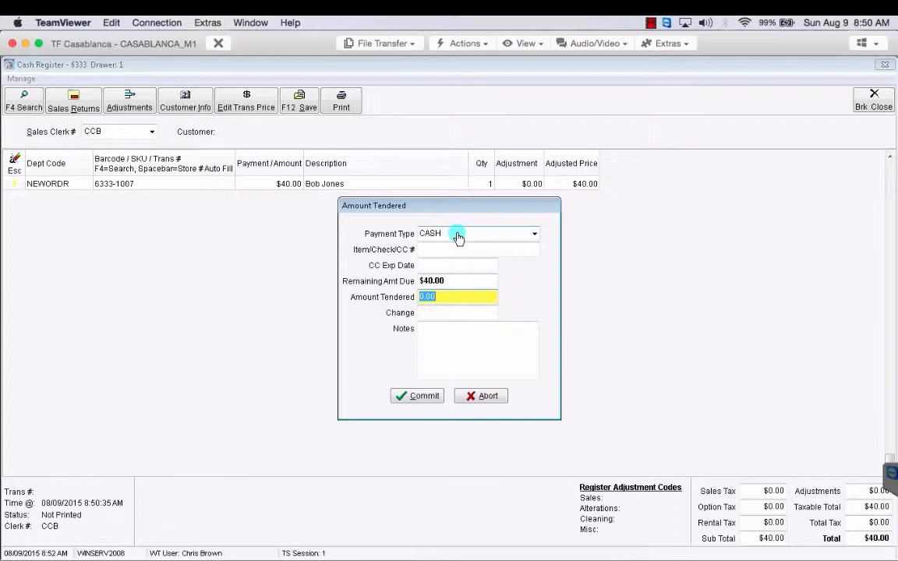
Tender $100.00 cash, leaving $60.00 change, and commit the payment
type("100.00")
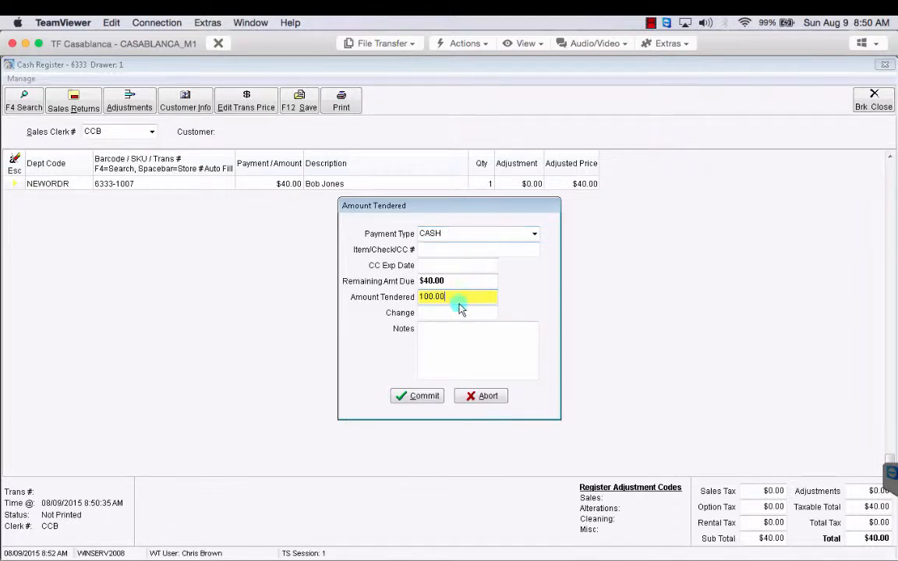
key("Return")
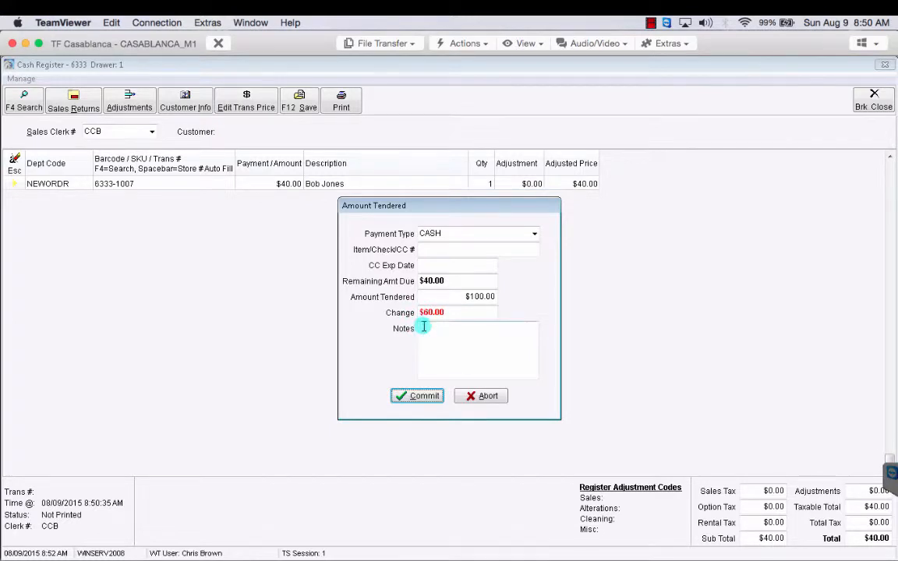
left_click(427, 330)
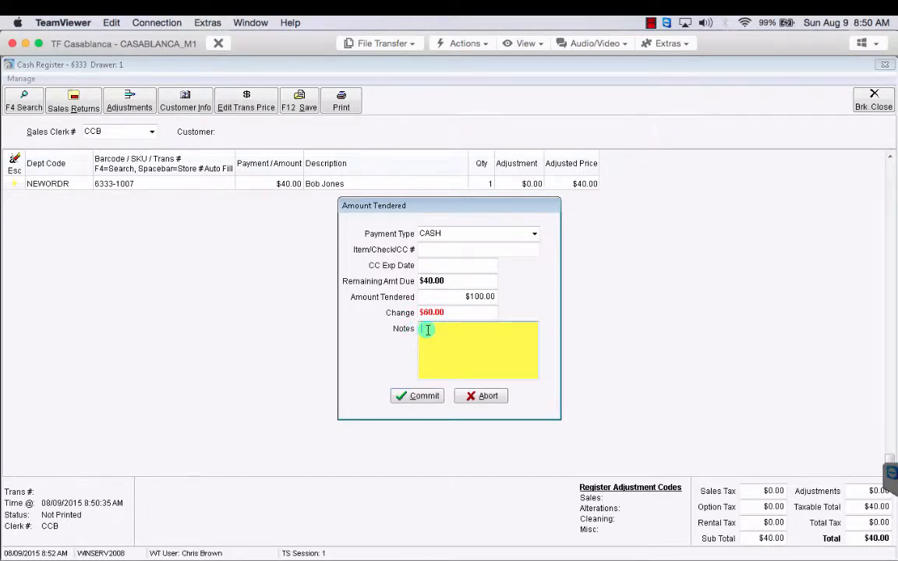
left_click(412, 397)
Commit the $40.00 cash sale and acknowledge the Sale Complete message
left_click(412, 398)
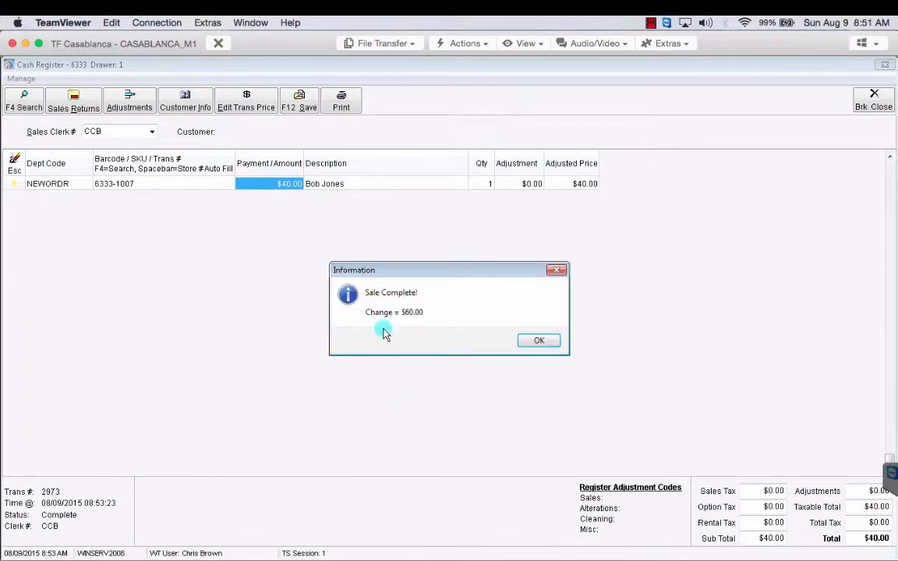
left_click(539, 341)
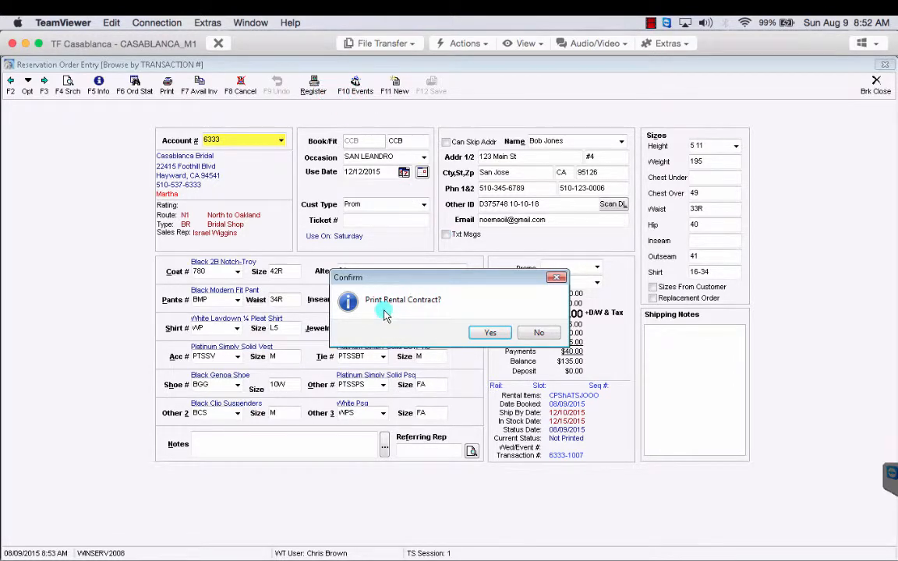
Decline printing the rental contract and close Reservation Order Entry
left_click(539, 332)
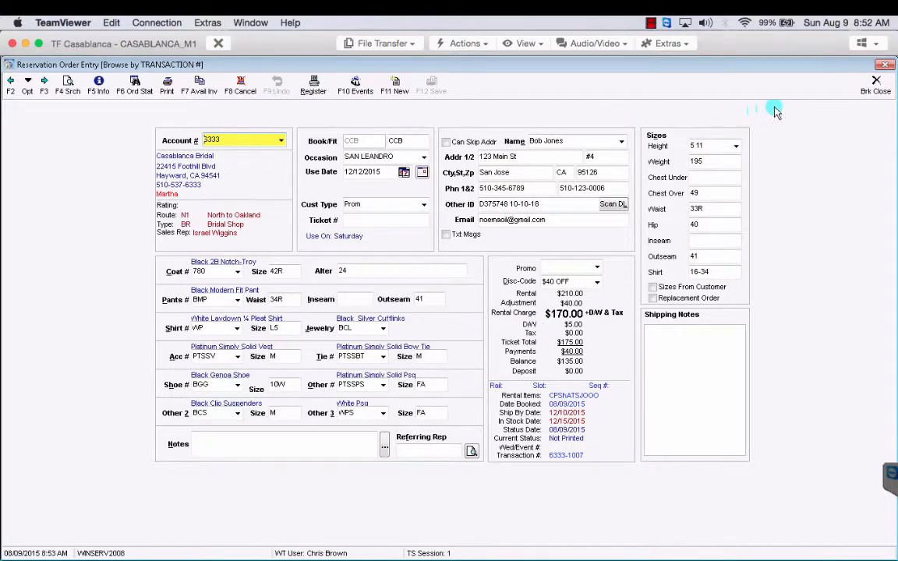
left_click(876, 88)
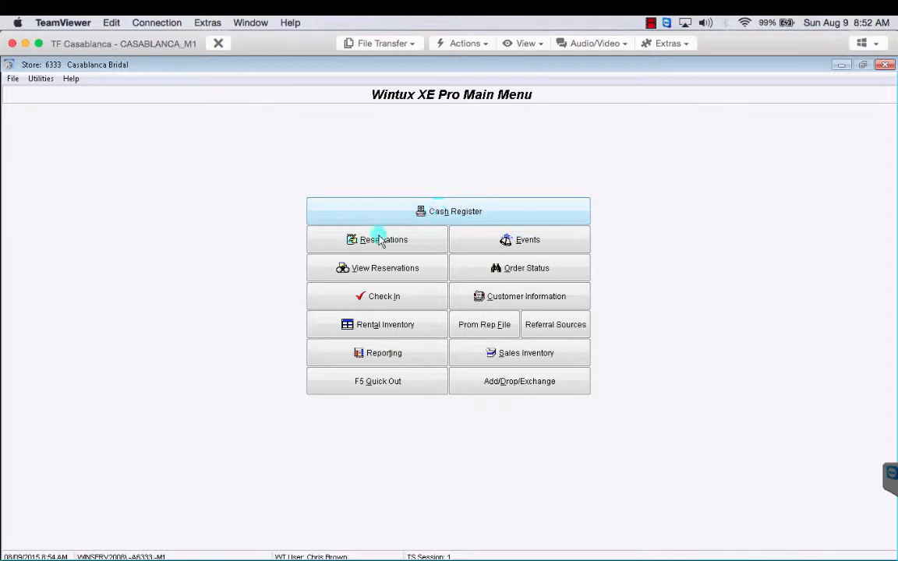
Open the Cash Register from the main menu, entering the security code
left_click(446, 214)
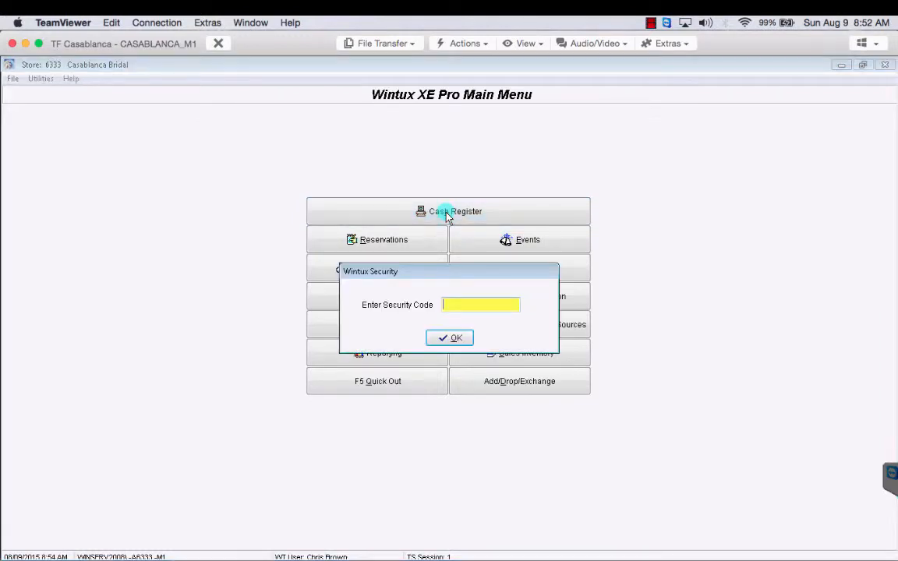
type("•••••")
key("Return")
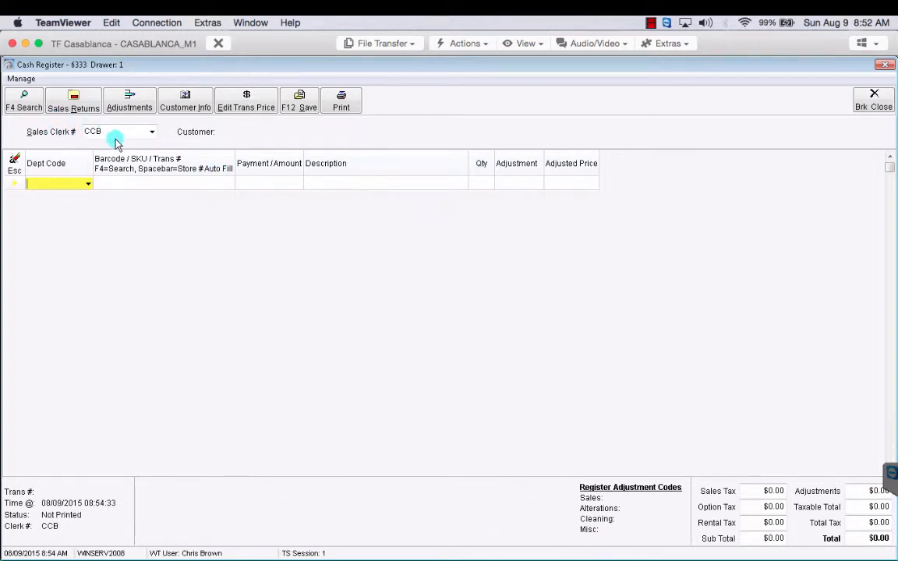
Set the new register line's department code to RENTAL and move to the Barcode/SKU/Trans # cell
left_click(88, 186)
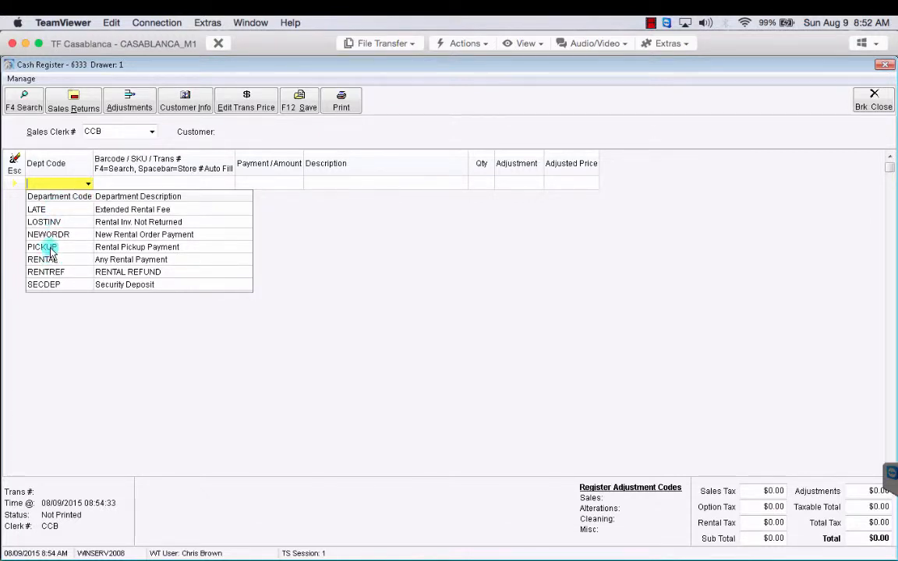
left_click(107, 260)
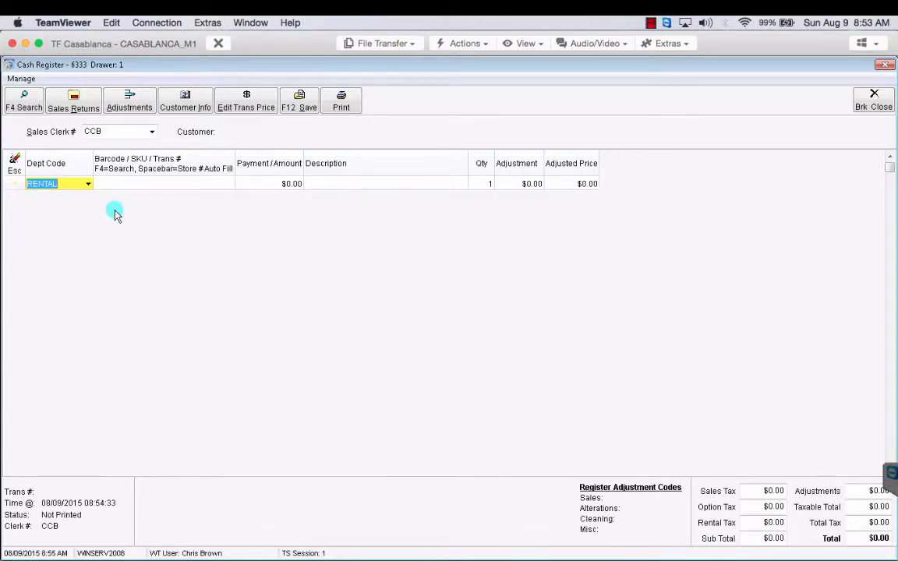
key("Tab")
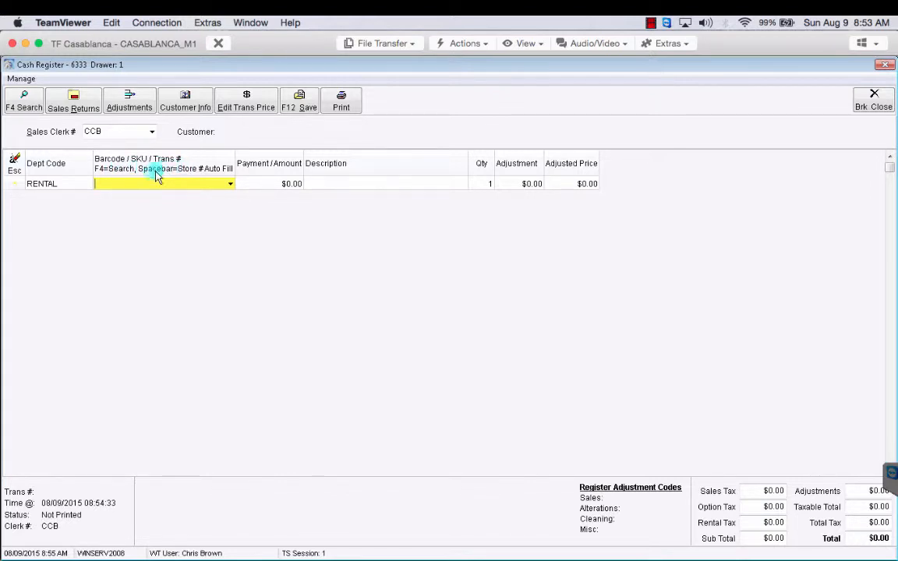
type("6333-")
left_click(230, 185)
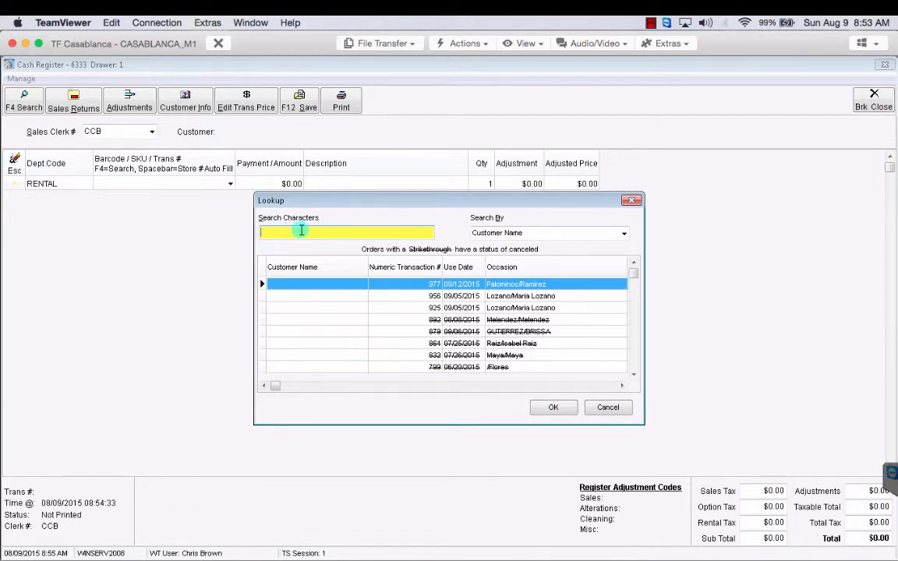
type("BOB")
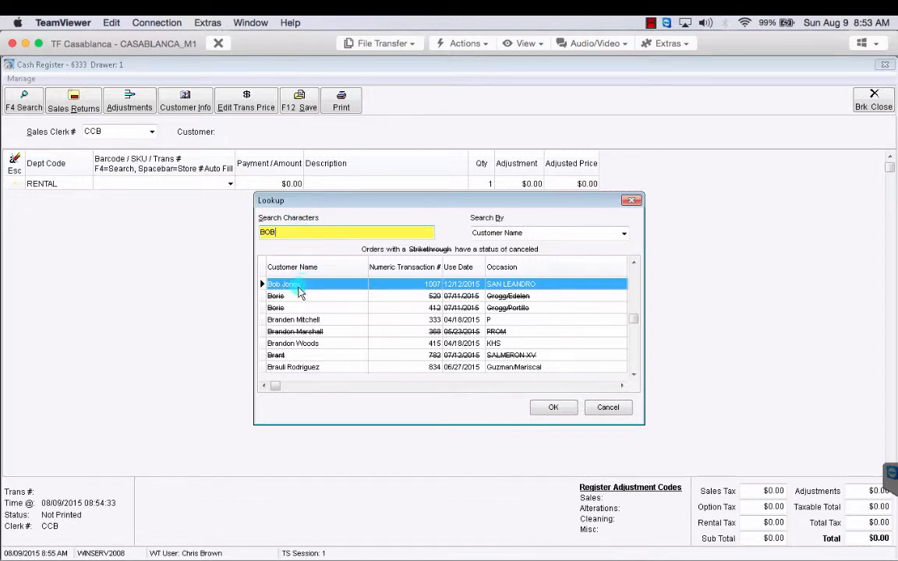
left_click(552, 408)
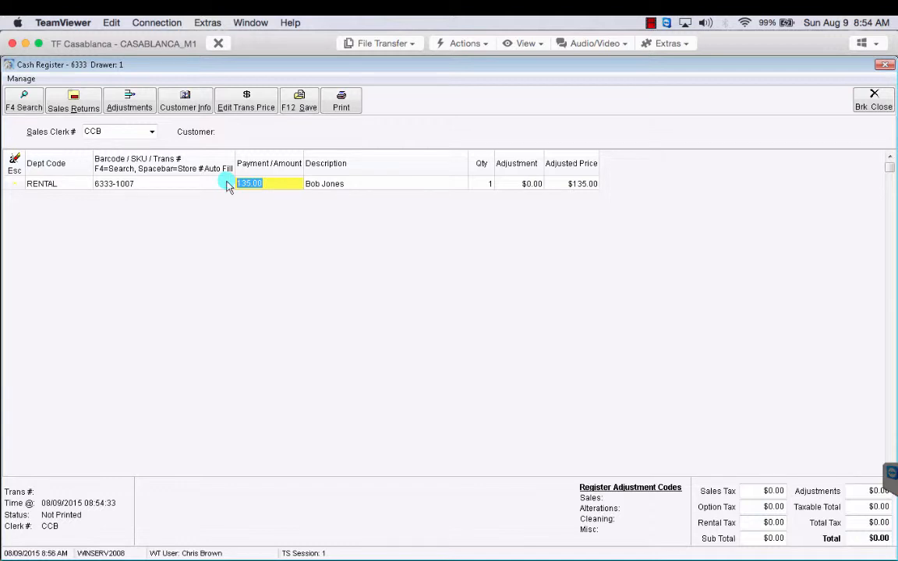
Save the rental line and start the payment, tendering the $135.00 balance
left_click(302, 109)
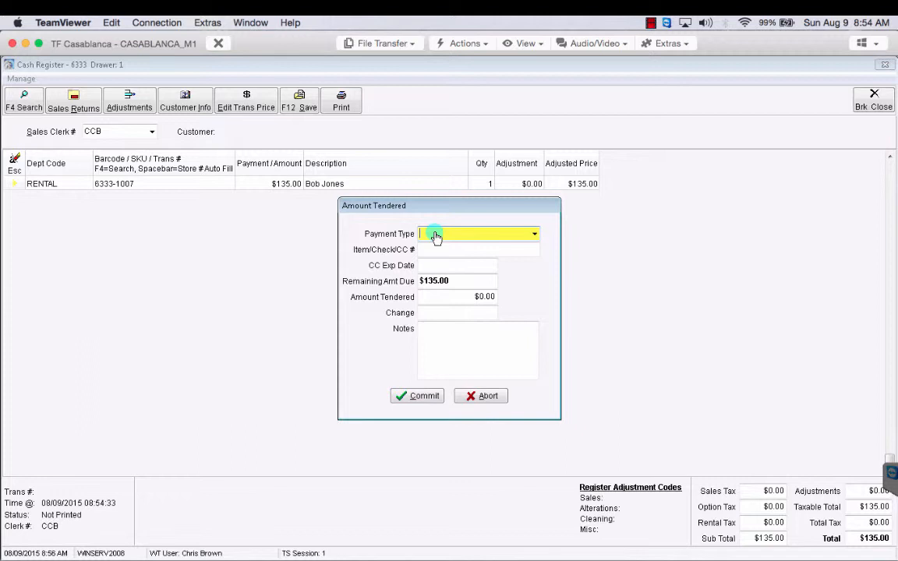
type("V")
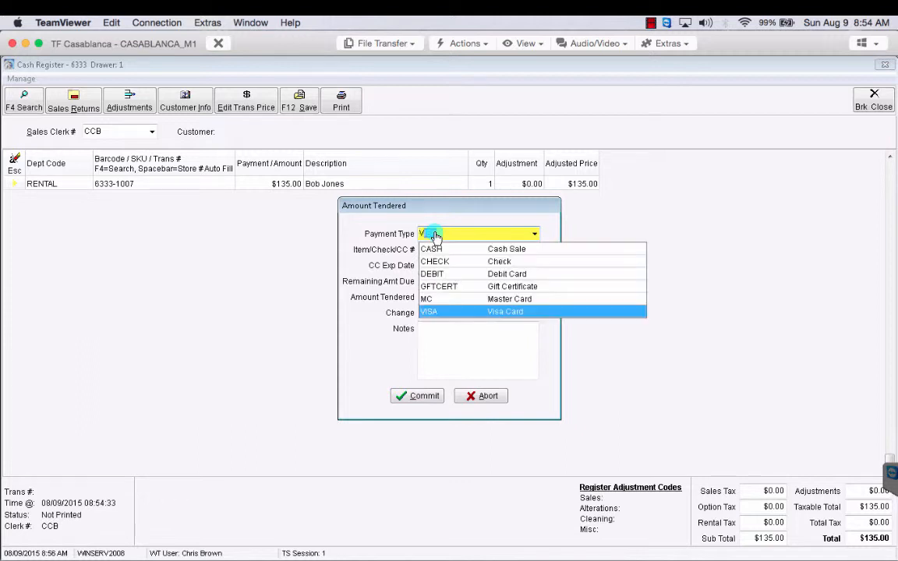
type("I")
key("Return")
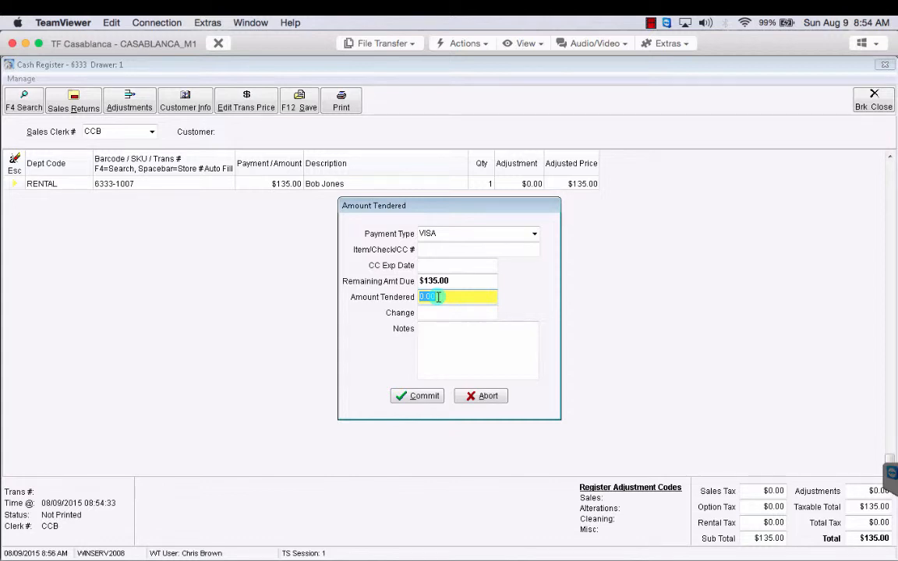
key("Return")
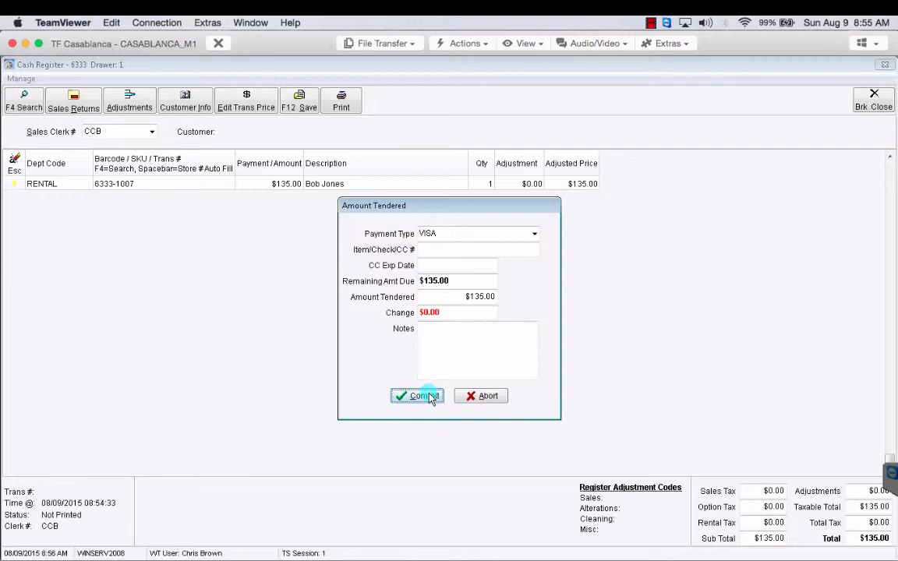
Change the payment type to CASH and commit the $135.00 payment
left_click(535, 236)
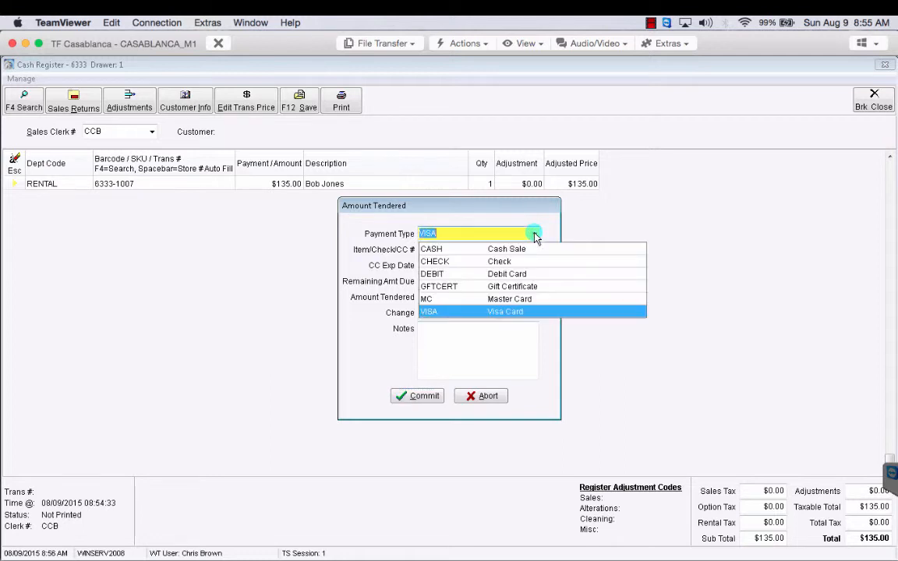
left_click(464, 246)
key("Tab")
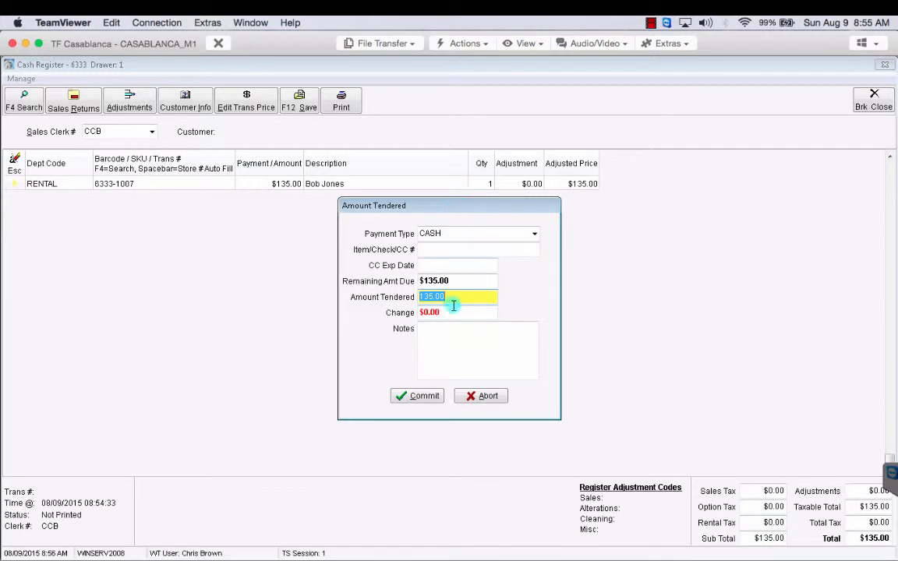
key("Tab")
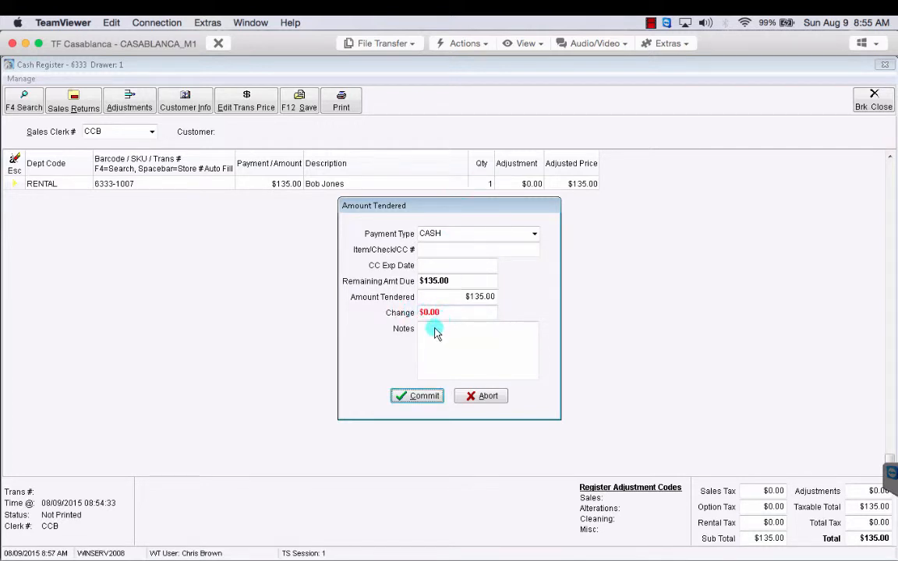
left_click(427, 397)
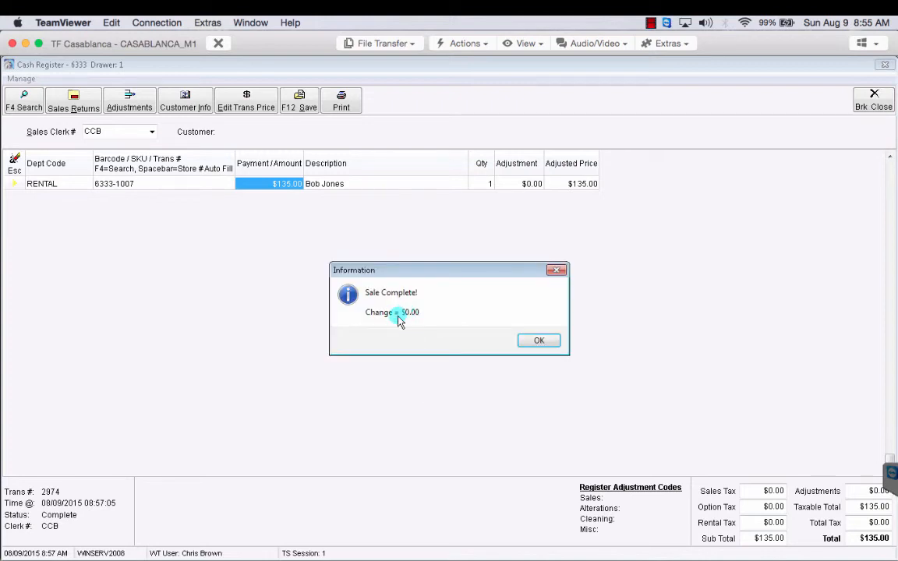
Dismiss the Sale Complete notice and close the Cash Register, returning to the XE Pro Main Menu
left_click(538, 342)
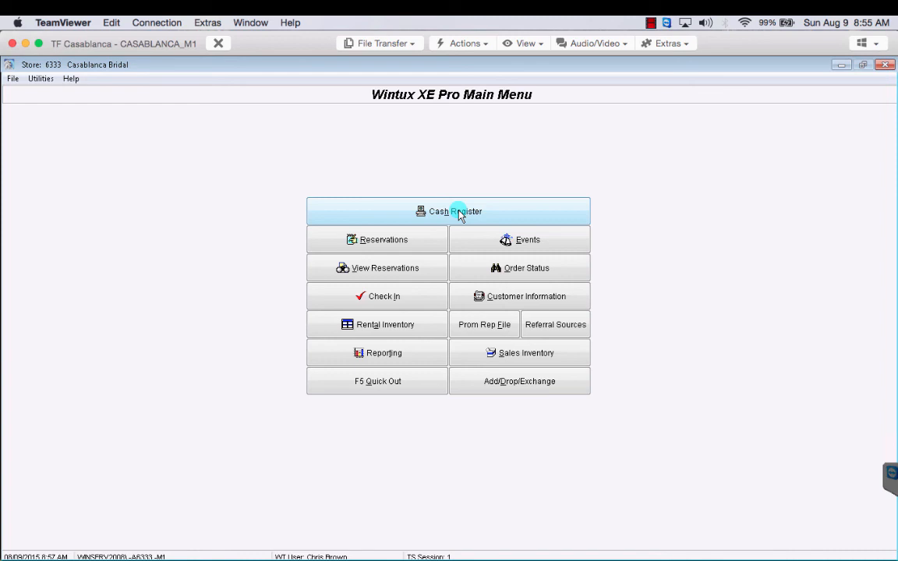
left_click(651, 23)
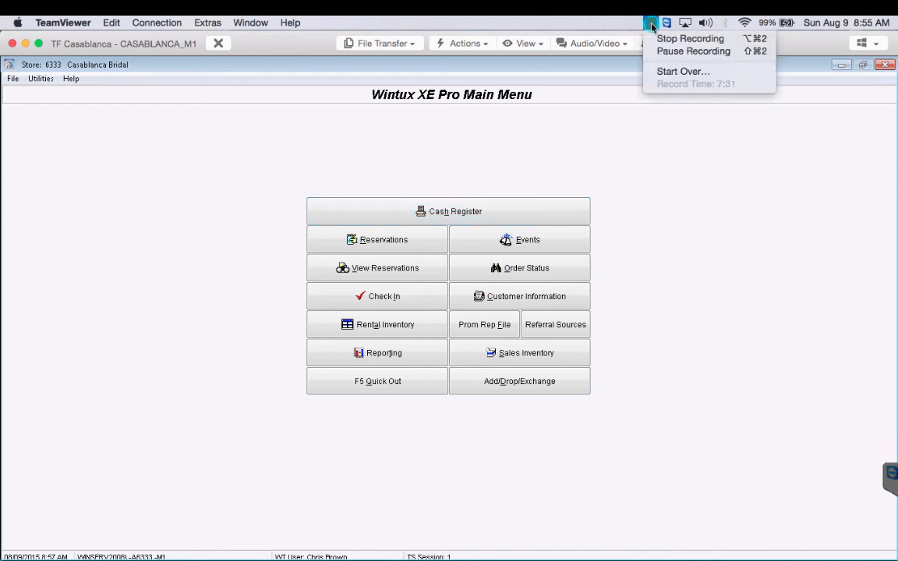